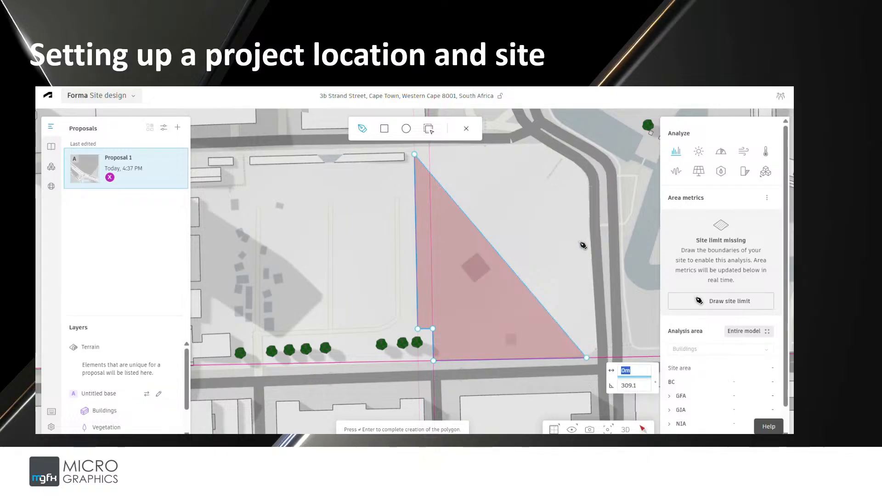
Finish the site limit polygon by placing its remaining corners and closing it at the starting point
{"action": "left_click", "coordinate": [586, 358]}
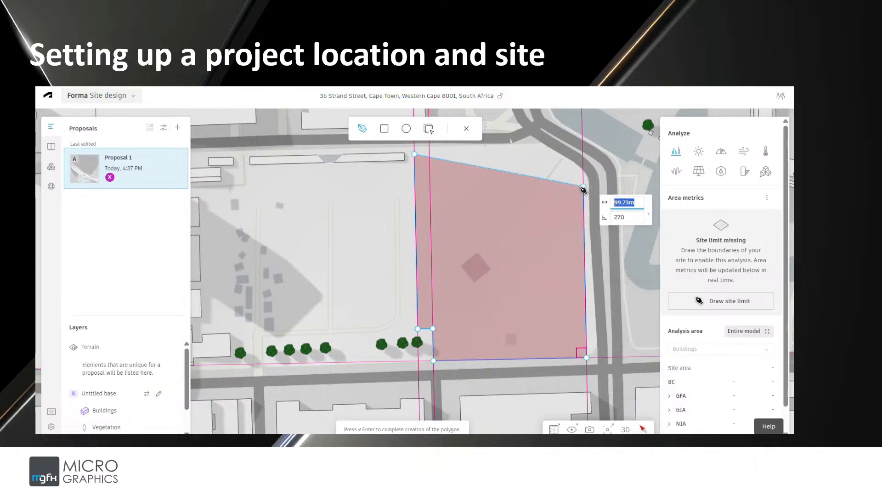
{"action": "left_click", "coordinate": [583, 189]}
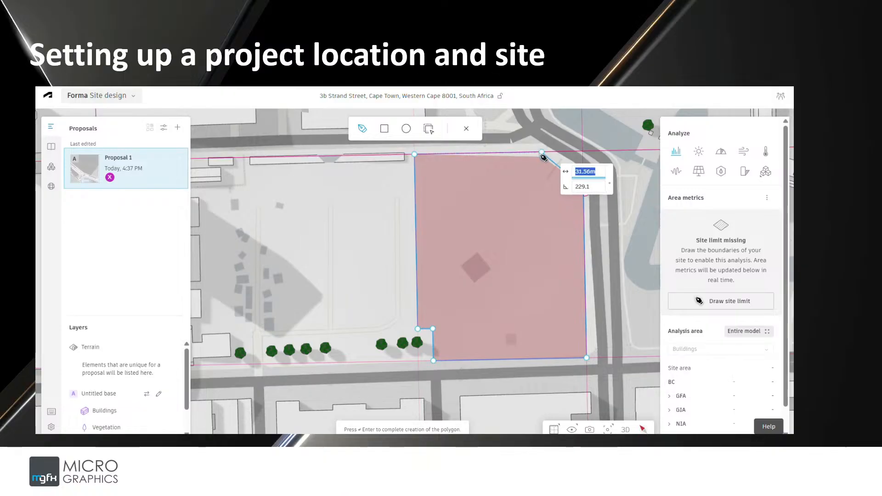
{"action": "left_click", "coordinate": [541, 153]}
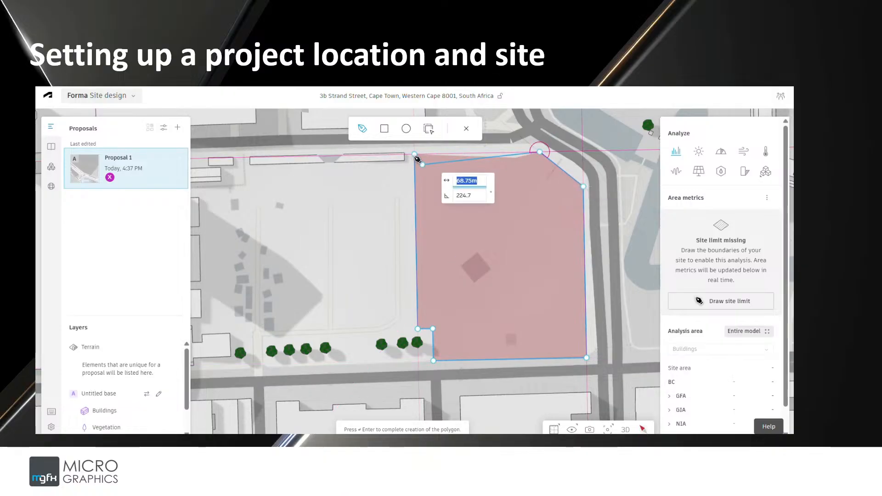
{"action": "left_click", "coordinate": [416, 154]}
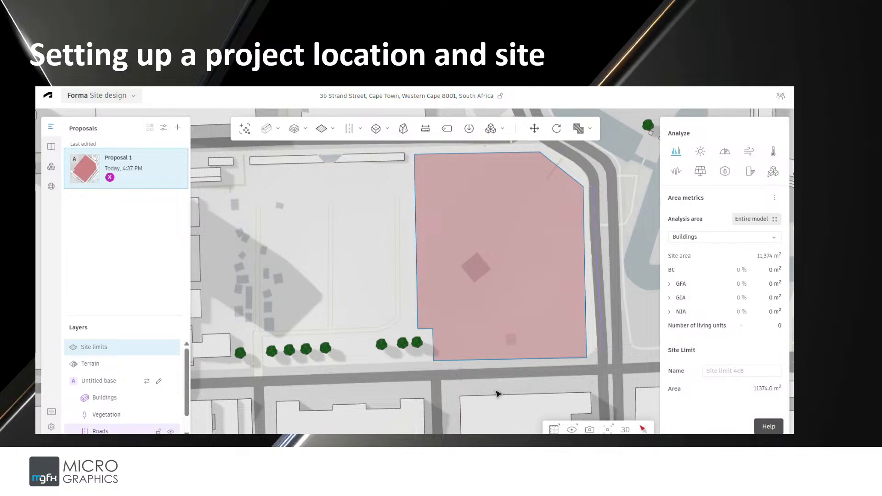
Draw an L-shaped line building along the site's north and east edges, segments about 56 m and 41 m long
{"action": "left_click", "coordinate": [625, 429]}
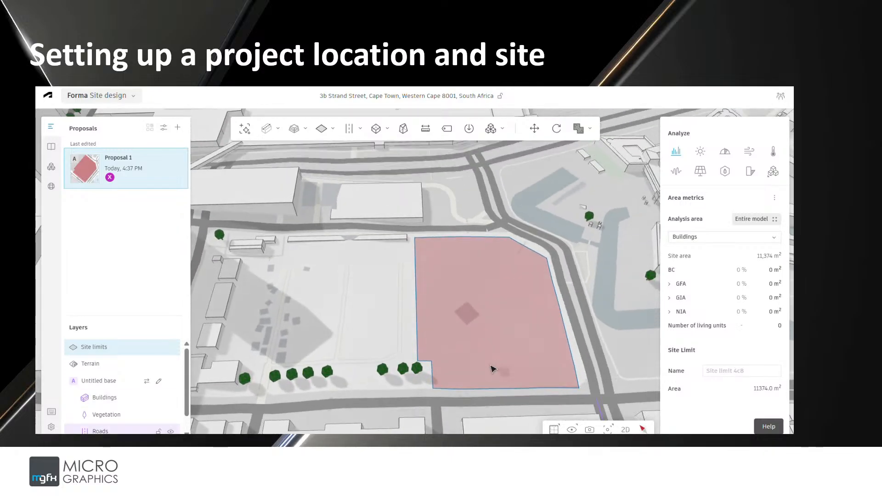
{"action": "left_click_drag", "start_coordinate": [382, 328], "coordinate": [613, 335]}
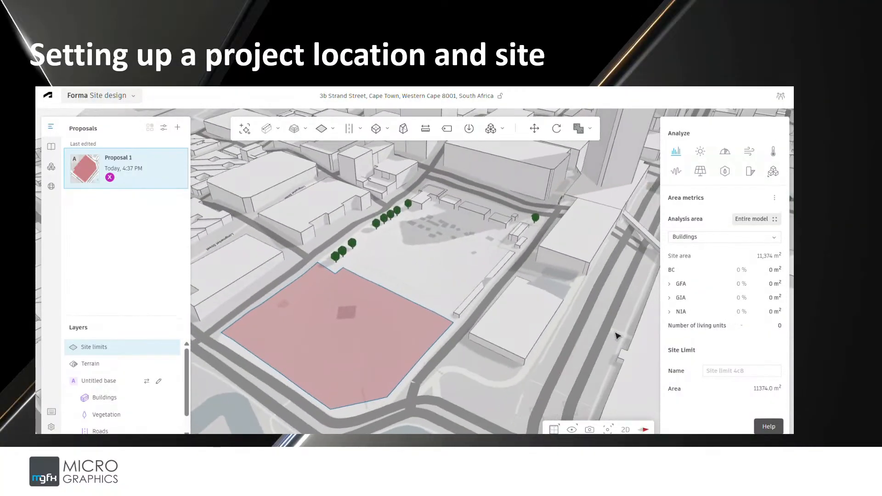
{"action": "left_click_drag", "start_coordinate": [272, 350], "coordinate": [431, 353]}
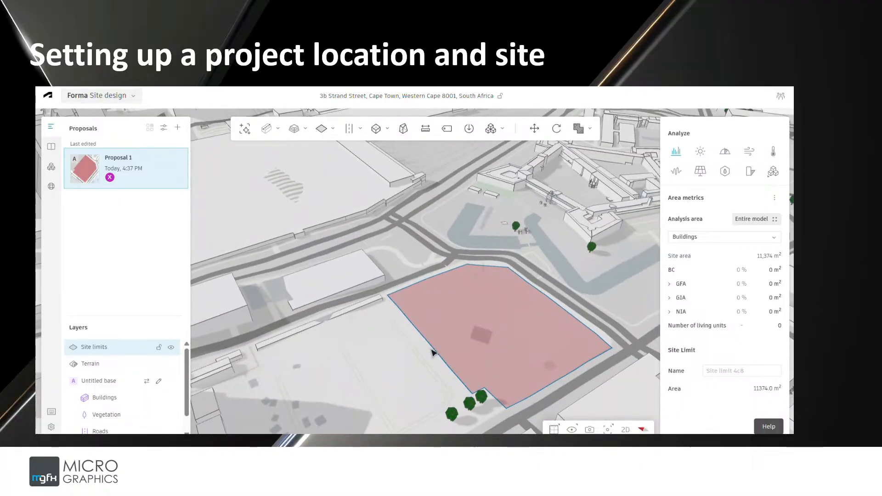
{"action": "left_click", "coordinate": [278, 129]}
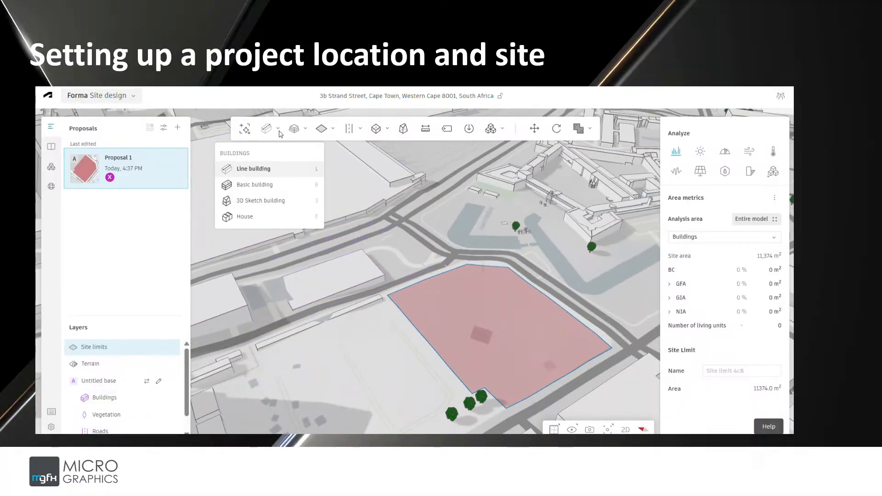
{"action": "left_click", "coordinate": [258, 171]}
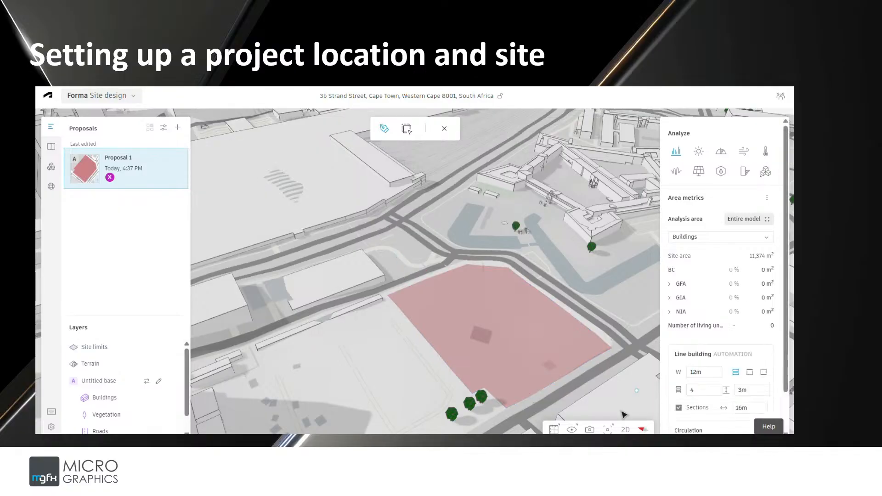
{"action": "left_click", "coordinate": [625, 430]}
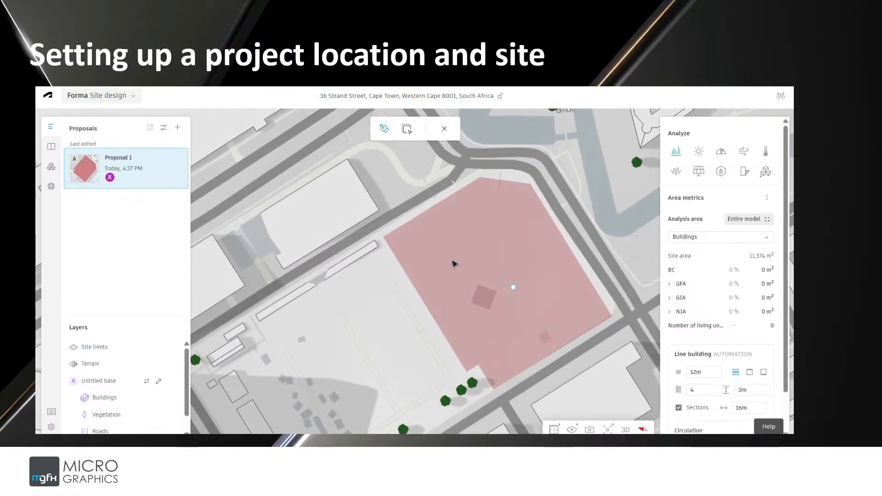
{"action": "left_click", "coordinate": [644, 430]}
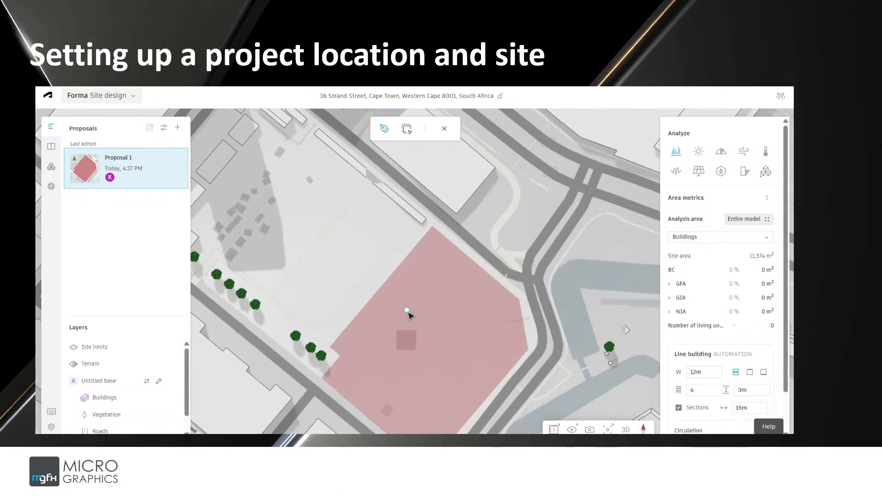
{"action": "right_click_drag", "start_coordinate": [407, 311], "coordinate": [453, 322]}
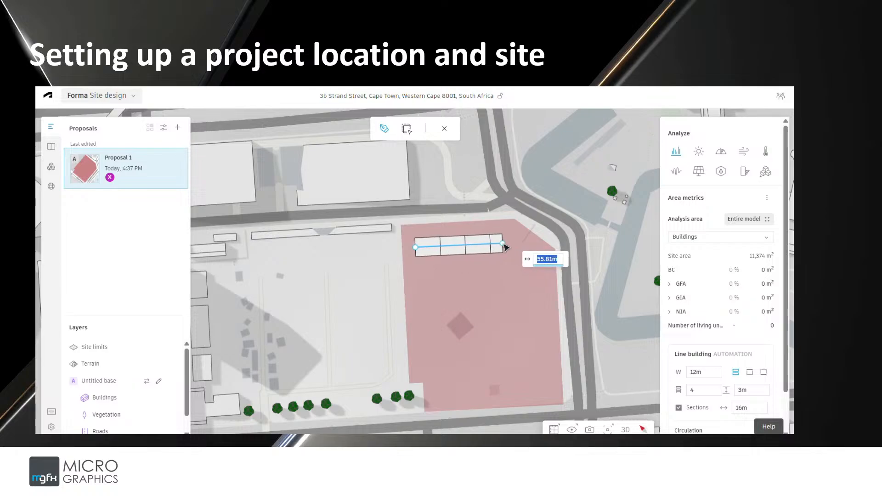
{"action": "left_click", "coordinate": [502, 242]}
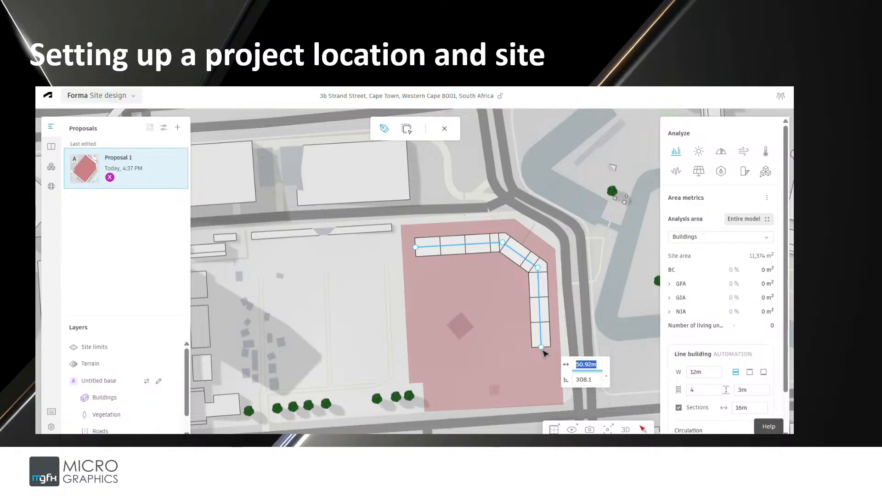
{"action": "left_click", "coordinate": [541, 349]}
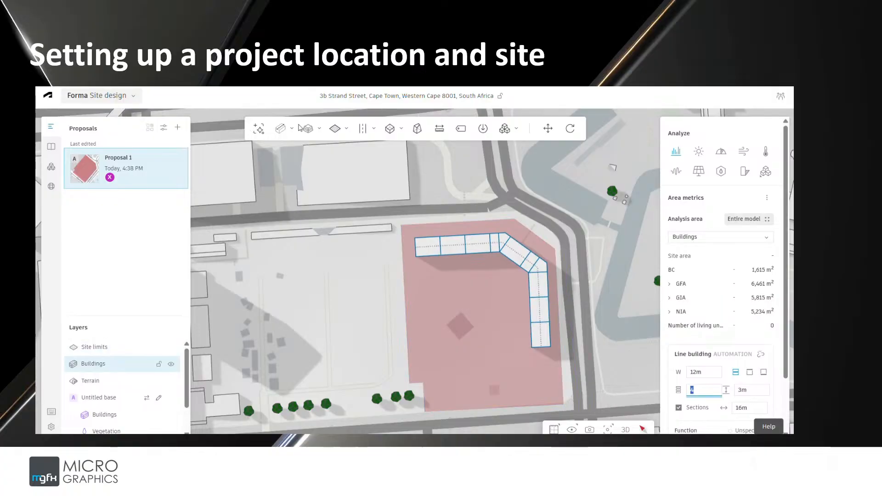
Set the line building's width to 14m
{"action": "left_click_drag", "start_coordinate": [417, 350], "coordinate": [409, 311]}
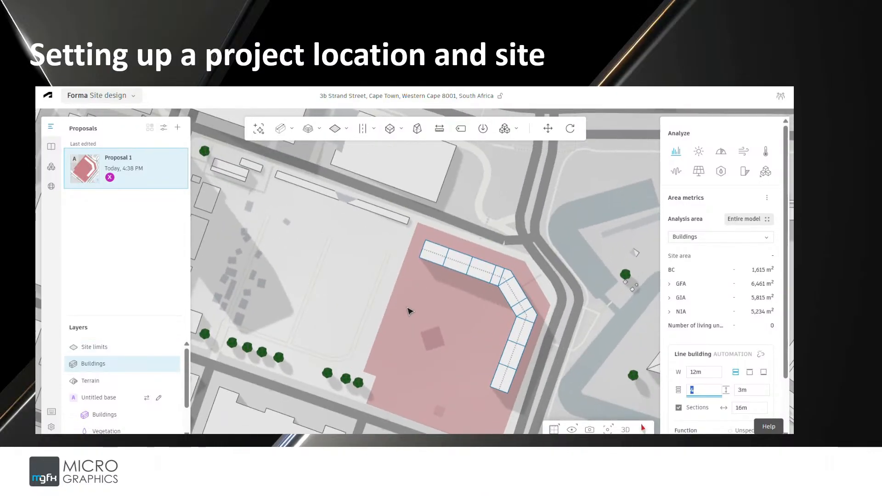
{"action": "left_click", "coordinate": [625, 430]}
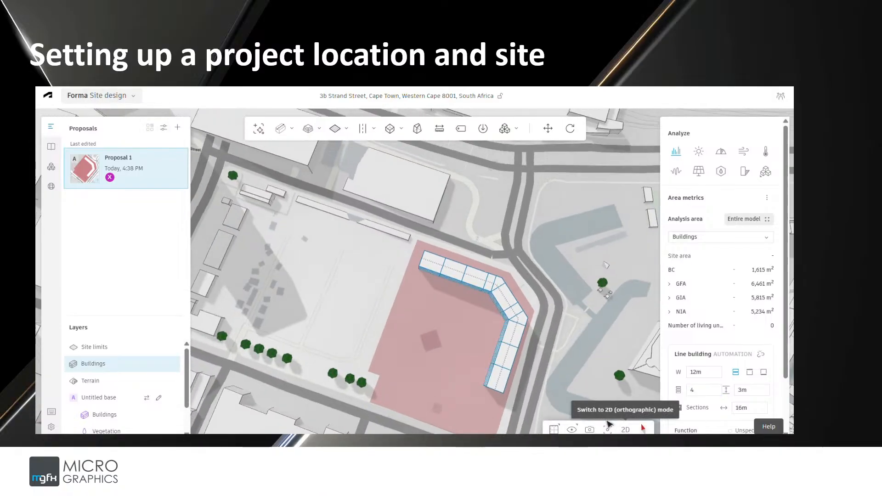
{"action": "left_click_drag", "start_coordinate": [480, 344], "coordinate": [430, 303]}
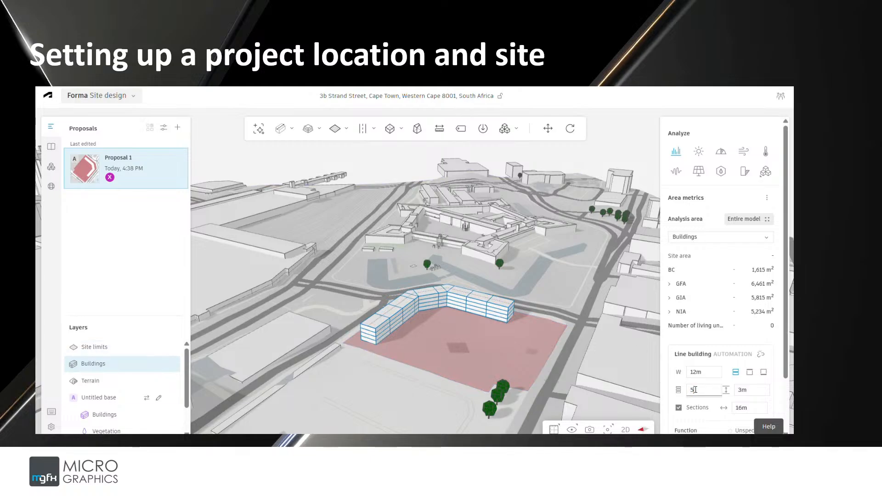
{"action": "double_click", "coordinate": [695, 390]}
{"action": "scroll", "coordinate": [736, 408], "scroll_direction": "down", "scroll_amount": 2}
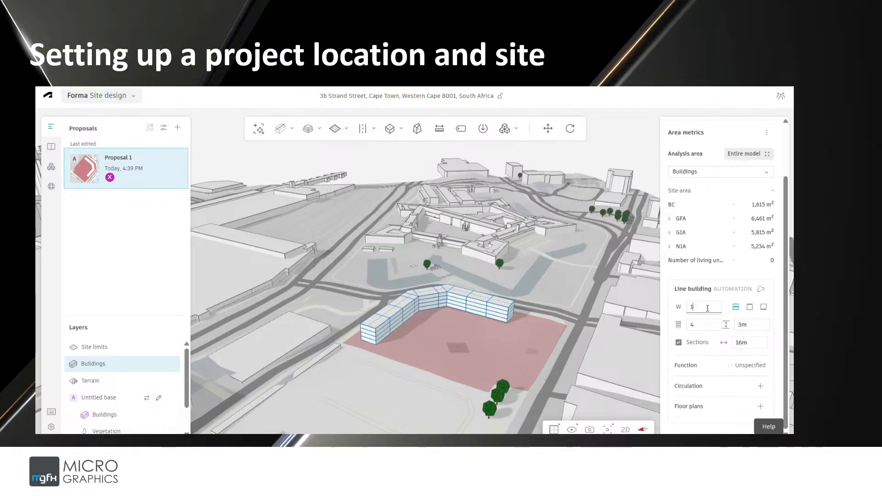
{"action": "type", "text": "4"}
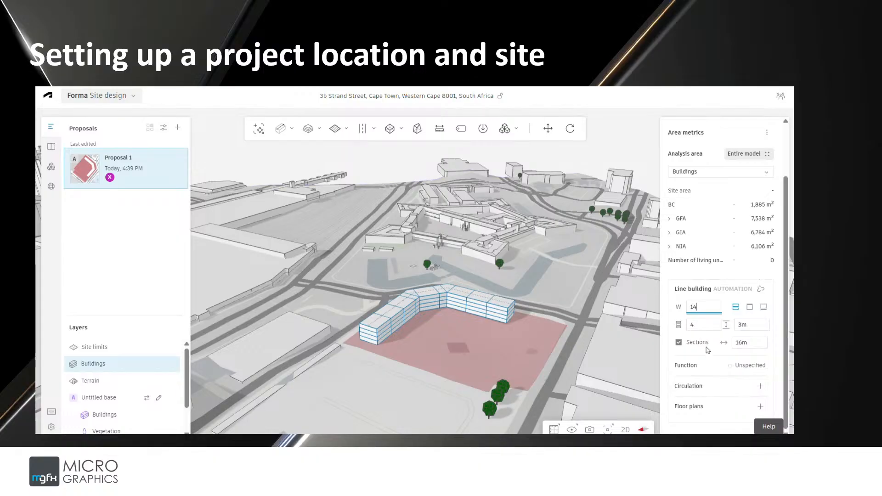
Start a basic building and place the first corners of its footprint in the site's western part
{"action": "right_click_drag", "start_coordinate": [479, 285], "coordinate": [456, 314]}
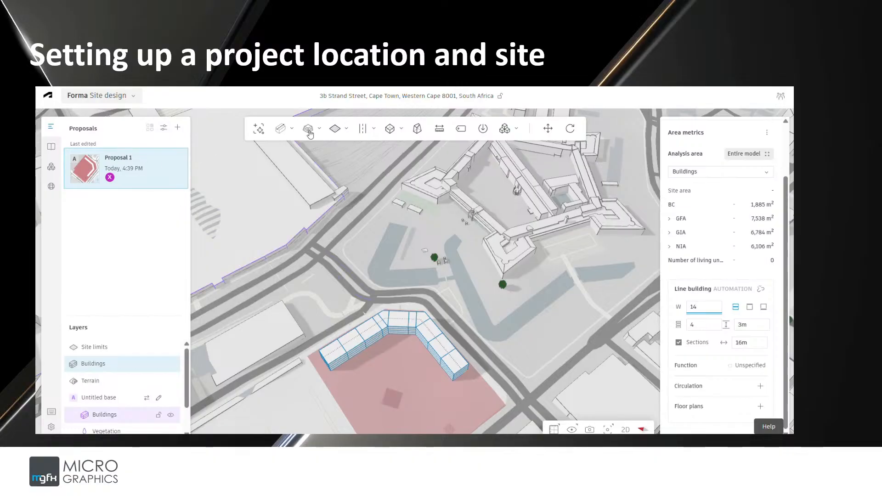
{"action": "mouse_move", "coordinate": [294, 130]}
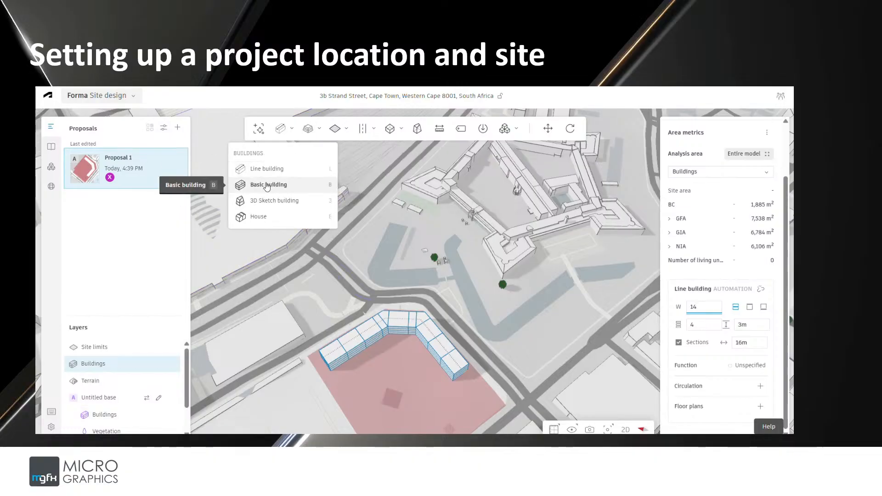
{"action": "left_click", "coordinate": [266, 185]}
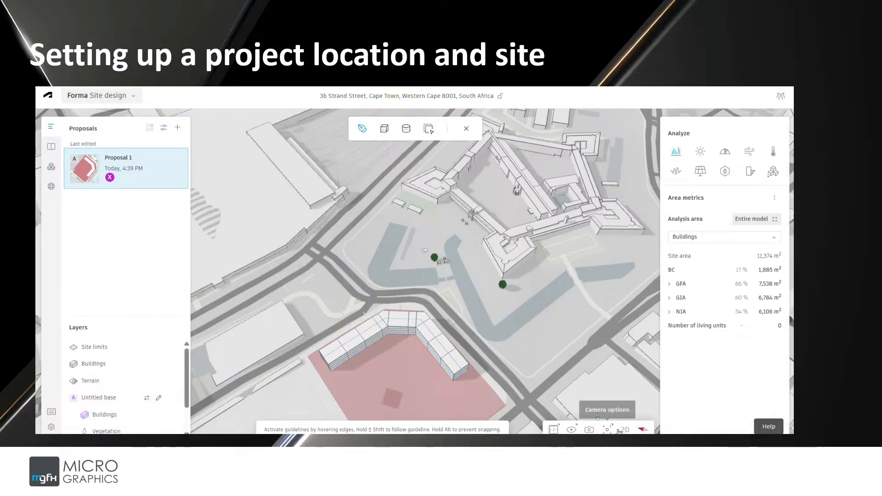
{"action": "left_click", "coordinate": [624, 430]}
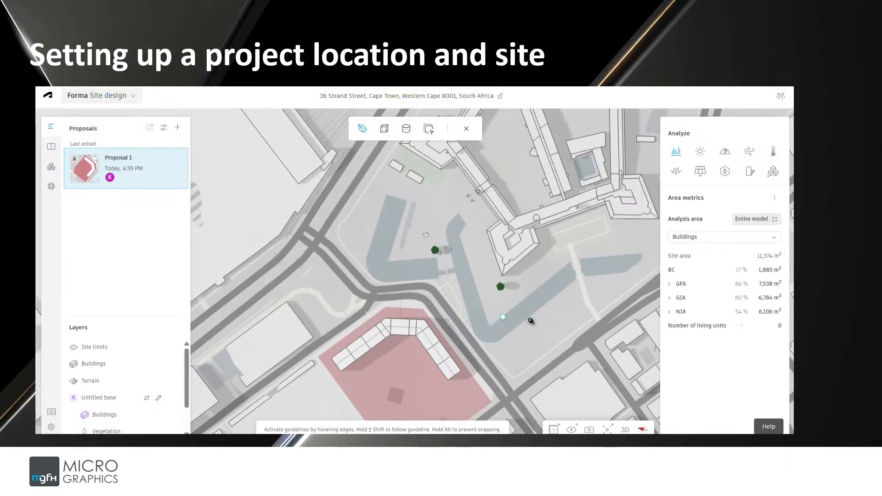
{"action": "mouse_move", "coordinate": [528, 318]}
{"action": "right_mouse_down"}
{"action": "mouse_move", "coordinate": [471, 325]}
{"action": "mouse_move", "coordinate": [503, 323]}
{"action": "right_mouse_up"}
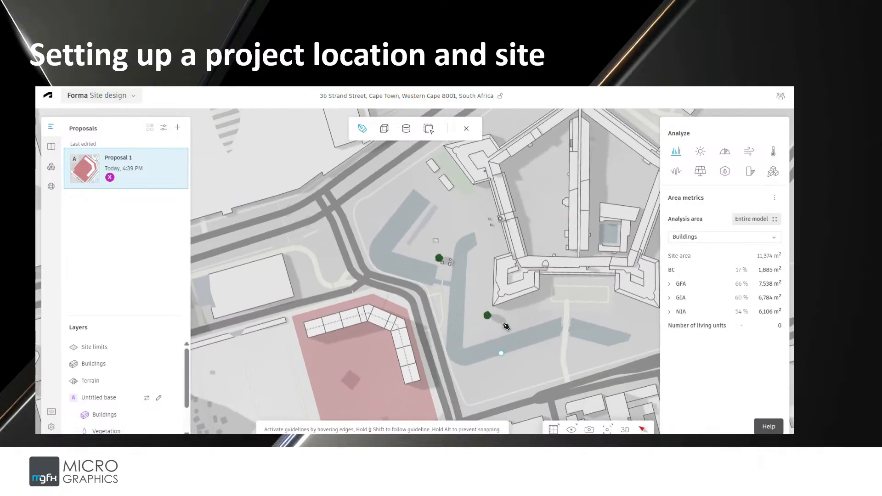
{"action": "scroll", "coordinate": [506, 324], "scroll_direction": "down", "scroll_amount": 5}
{"action": "scroll", "coordinate": [505, 296], "scroll_direction": "up", "scroll_amount": 10}
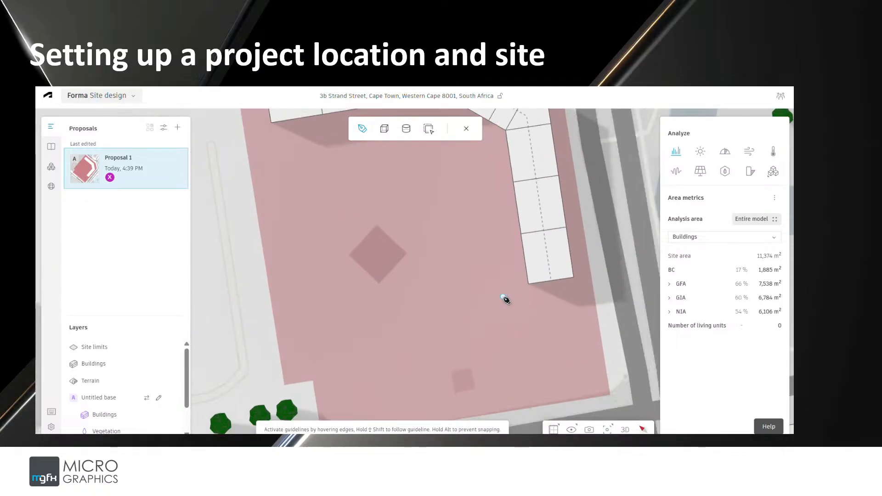
{"action": "scroll", "coordinate": [505, 299], "scroll_direction": "down", "scroll_amount": 2}
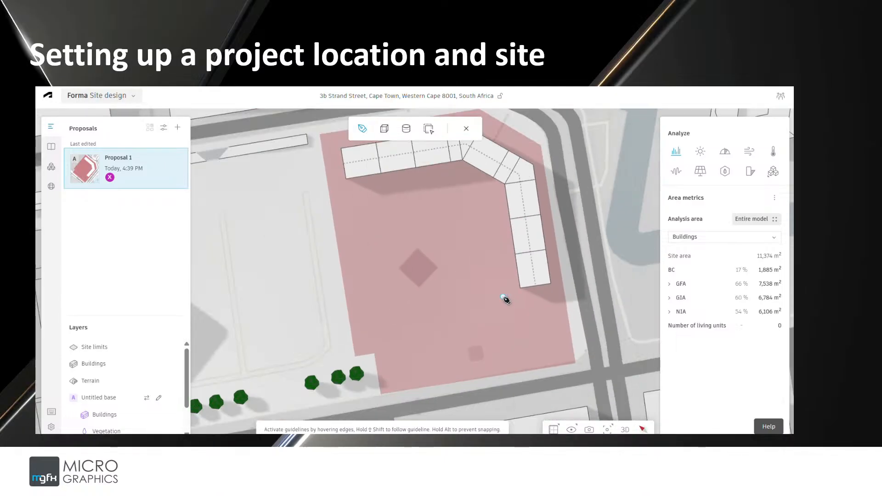
{"action": "left_click", "coordinate": [360, 245]}
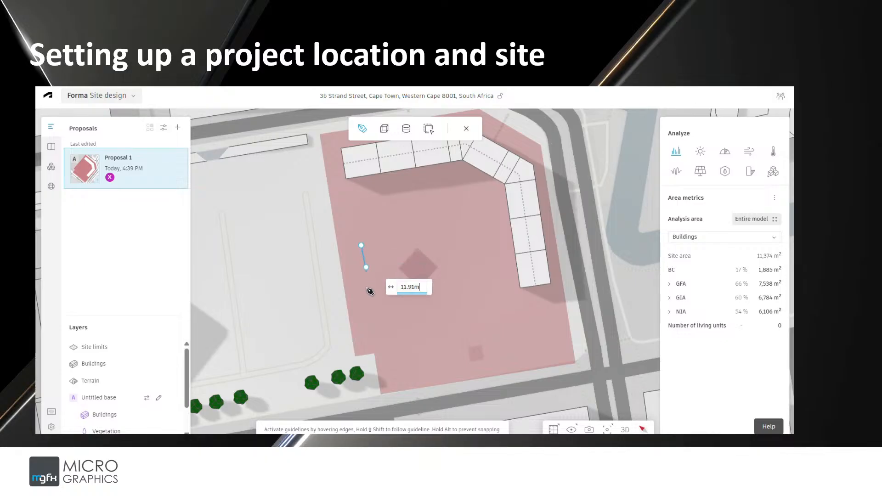
{"action": "left_click", "coordinate": [376, 336]}
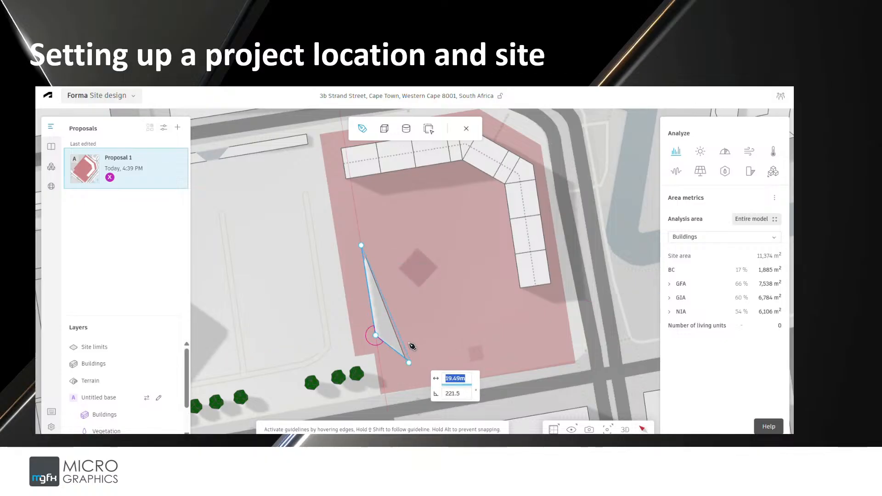
{"action": "left_click", "coordinate": [410, 342]}
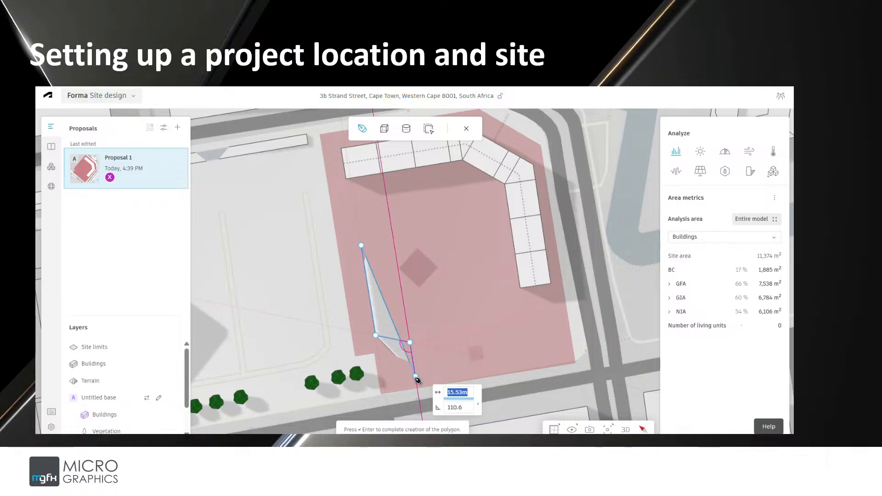
Place the remaining corners of the basic building's footprint and close it at its first corner
{"action": "left_click", "coordinate": [415, 377]}
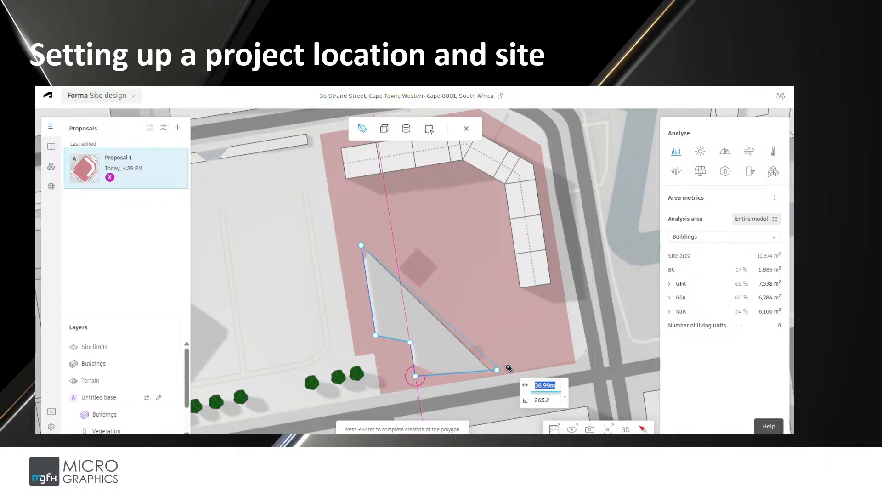
{"action": "left_click", "coordinate": [501, 339]}
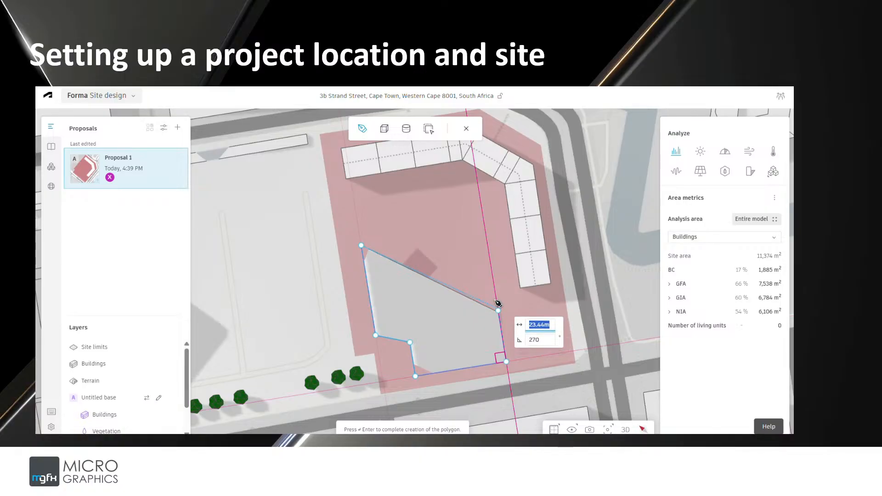
{"action": "left_click", "coordinate": [499, 317]}
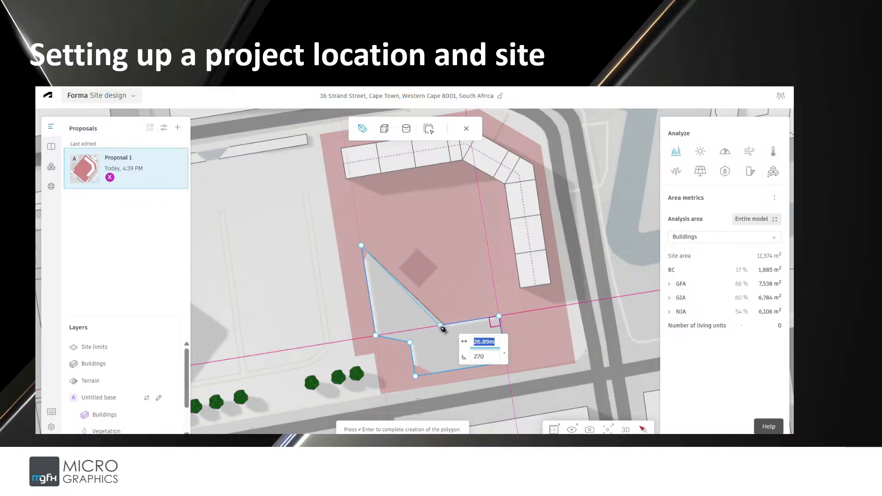
{"action": "left_click", "coordinate": [413, 312]}
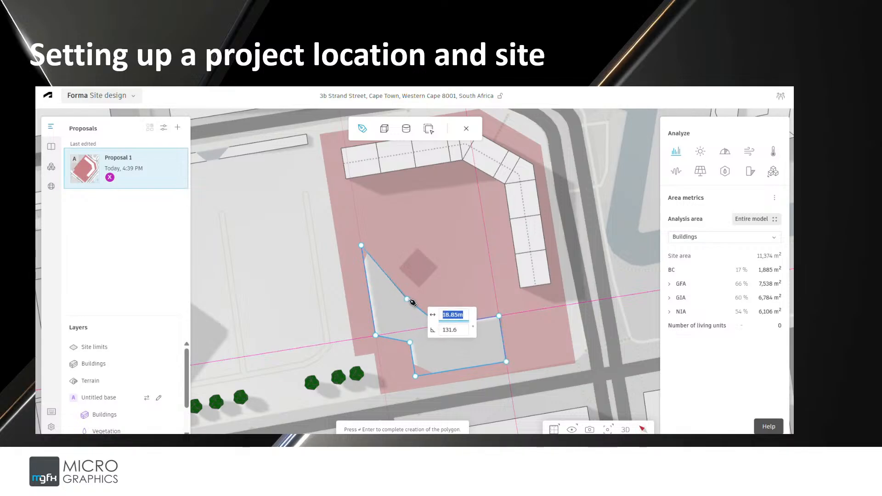
{"action": "left_click", "coordinate": [412, 285]}
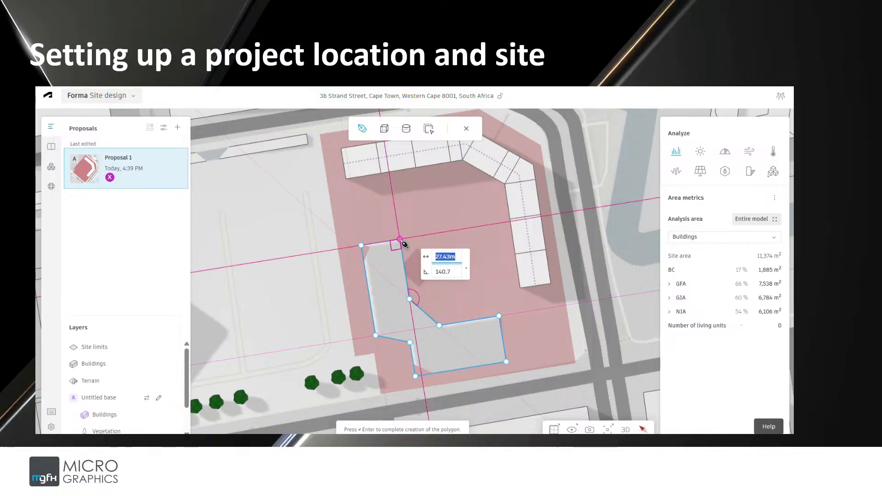
{"action": "left_click", "coordinate": [400, 239]}
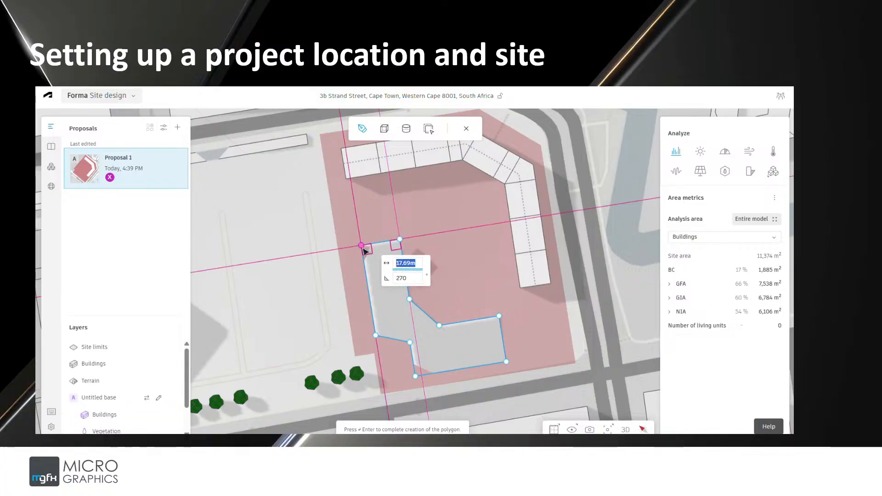
{"action": "left_click", "coordinate": [362, 246]}
Set the basic building to 15 floors with a floor height of 3.5 m
{"action": "left_click", "coordinate": [624, 429]}
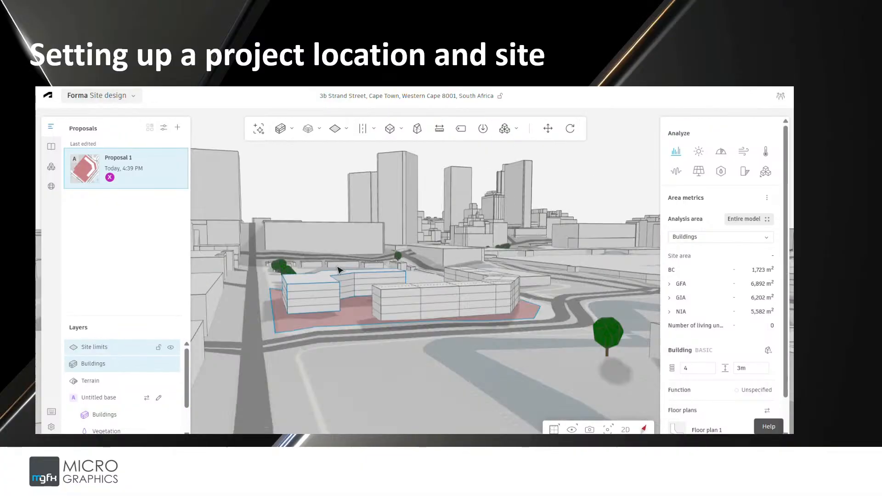
{"action": "middle_click_drag", "start_coordinate": [338, 267], "coordinate": [317, 288]}
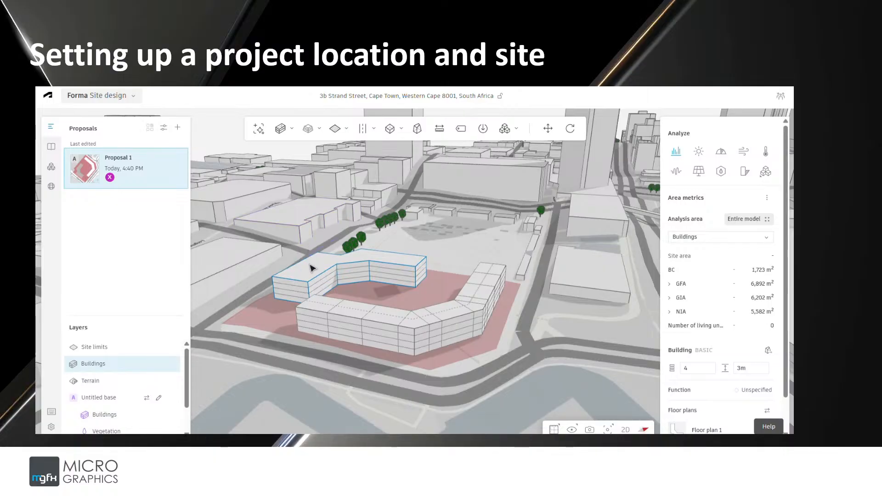
{"action": "left_click", "coordinate": [311, 268]}
{"action": "left_click", "coordinate": [316, 270]}
{"action": "left_click", "coordinate": [692, 368]}
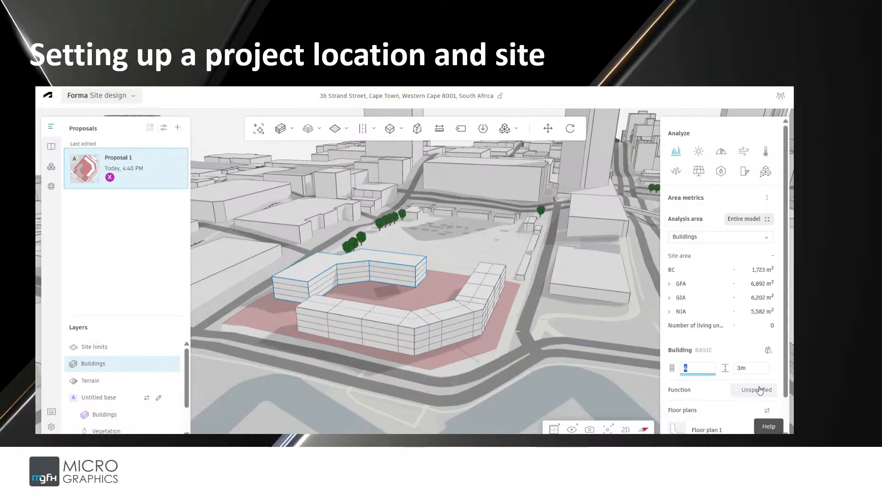
{"action": "type", "text": "15"}
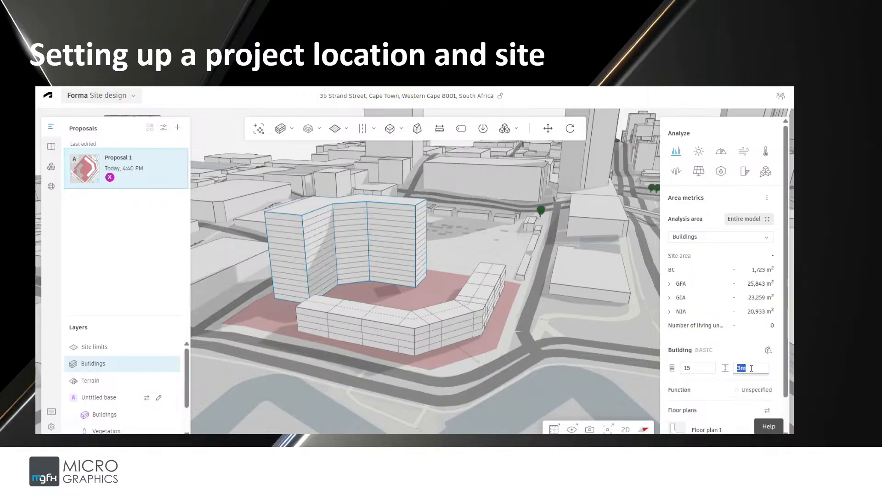
{"action": "left_click", "coordinate": [751, 368]}
{"action": "type", "text": "3.5"}
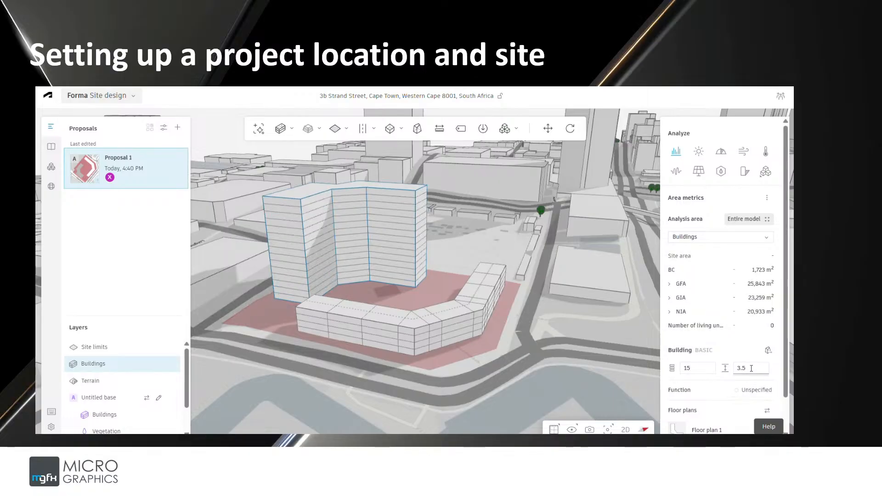
Set the line building's floor height to 3.5 m
{"action": "right_click_drag", "start_coordinate": [306, 299], "coordinate": [526, 309]}
{"action": "left_click", "coordinate": [359, 306]}
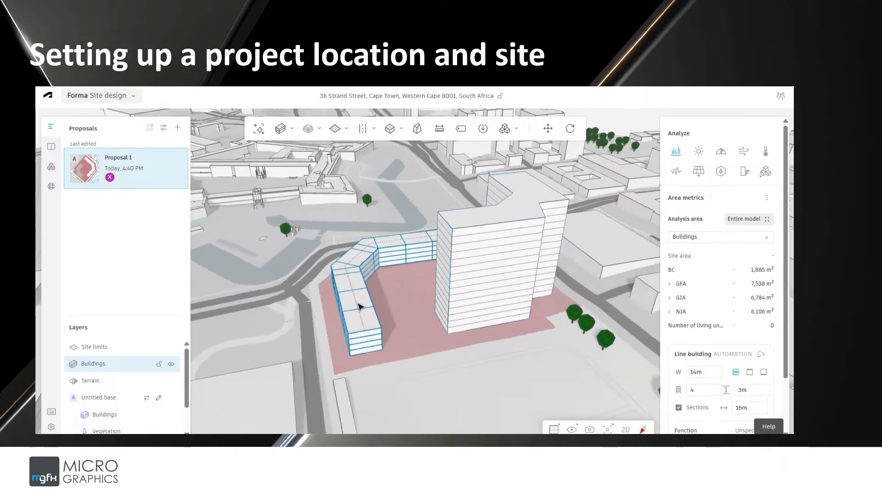
{"action": "left_click", "coordinate": [755, 390]}
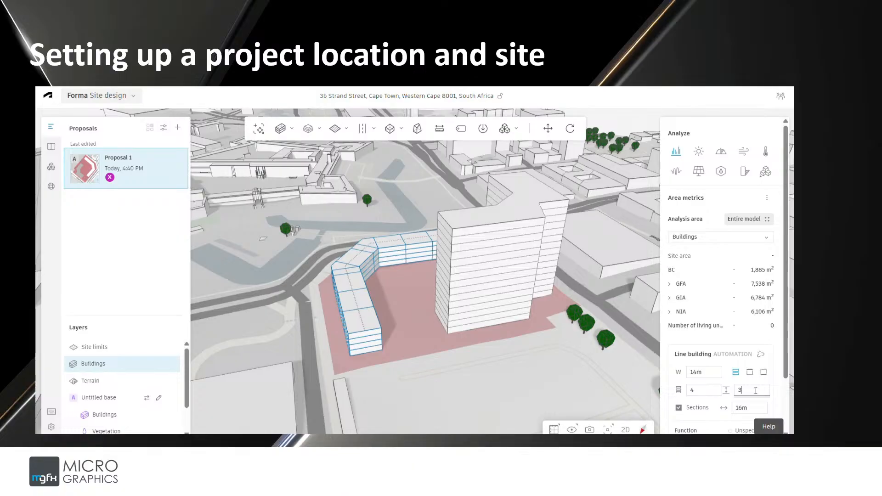
{"action": "type", "text": ".5m"}
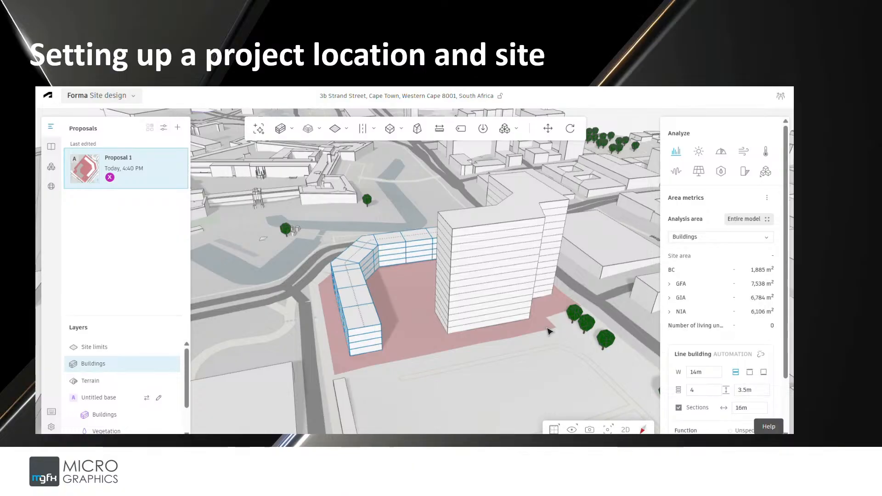
{"action": "right_click_drag", "start_coordinate": [508, 325], "coordinate": [405, 393]}
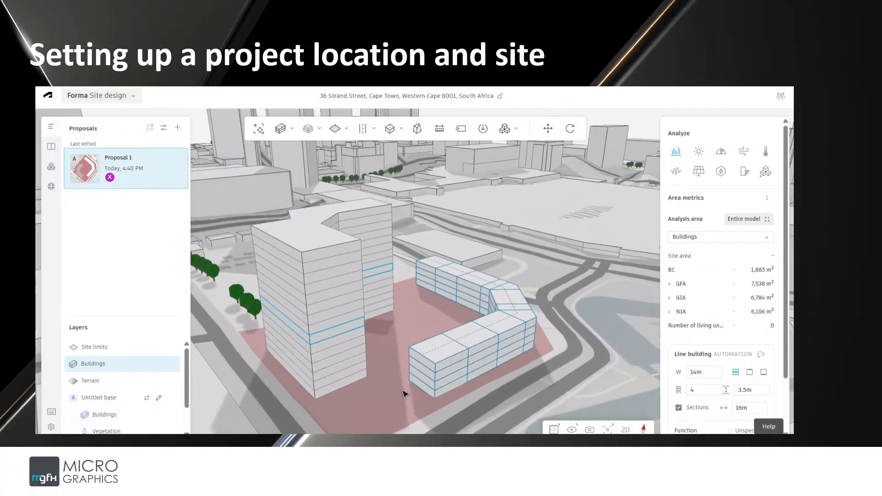
{"action": "left_click", "coordinate": [427, 389]}
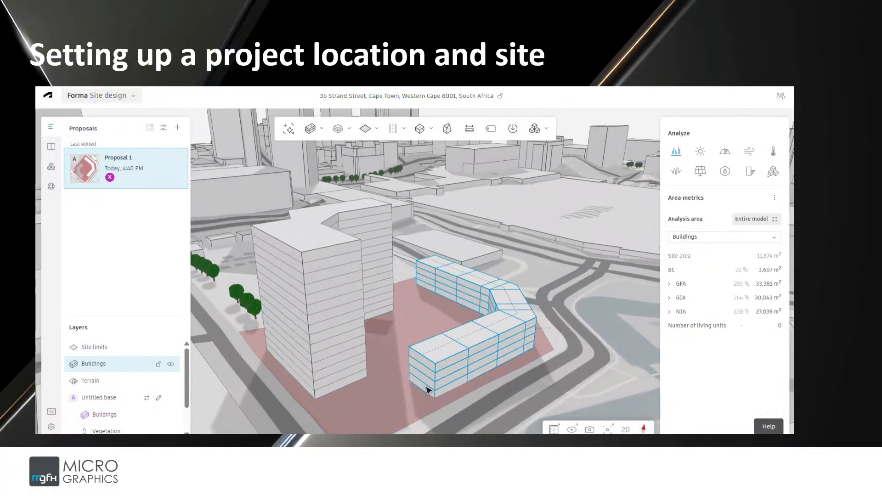